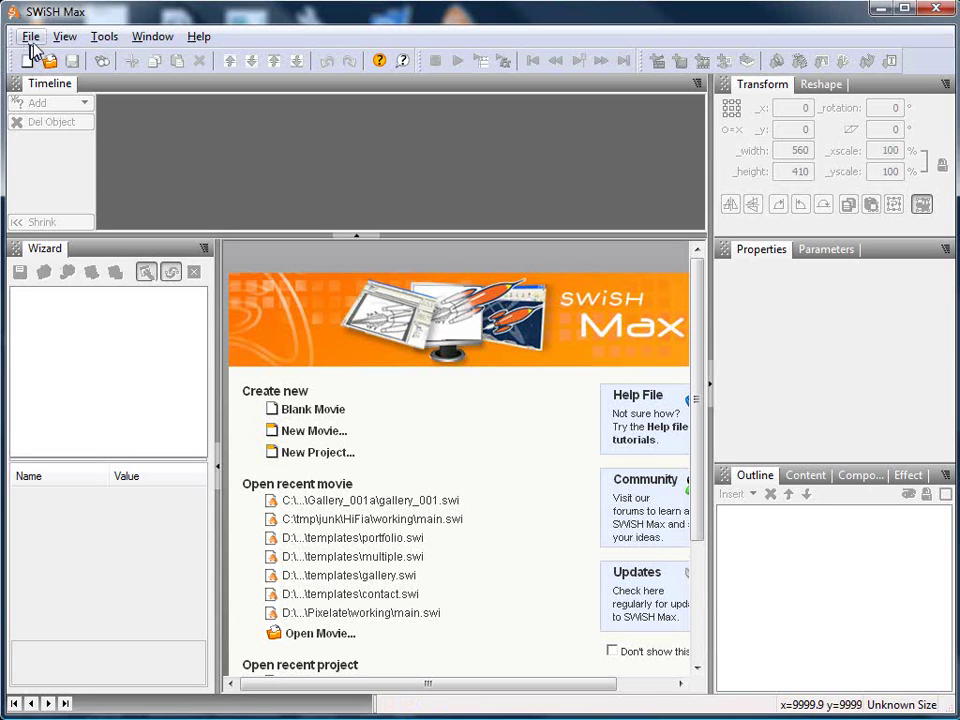
# Create a new project from the Gallery_001 template in the Galleries category
pyautogui.click(31, 37)
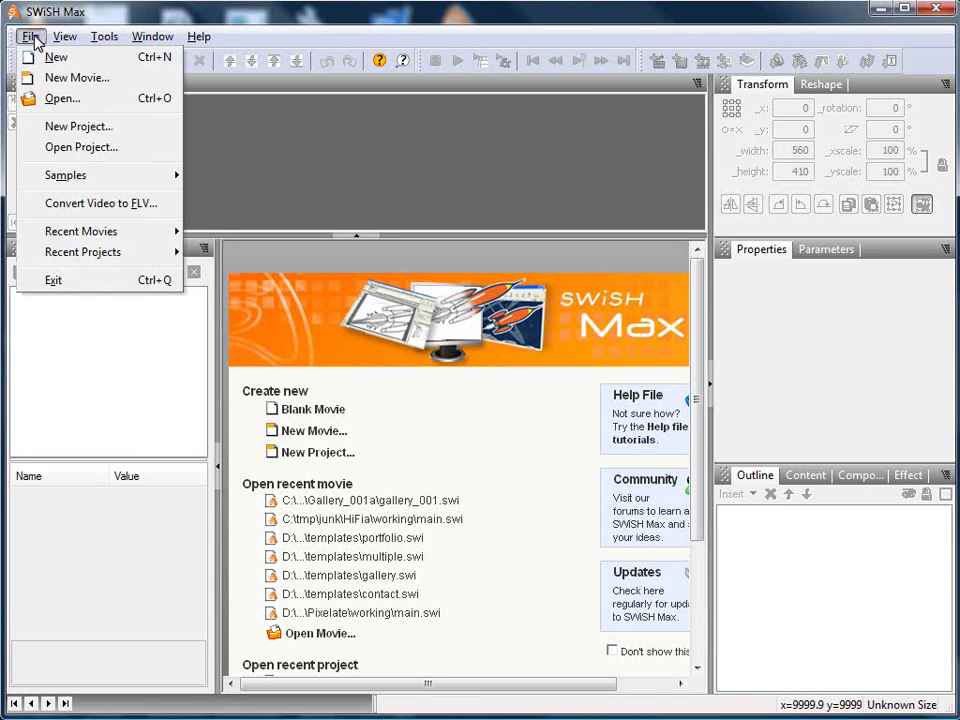
pyautogui.click(78, 128)
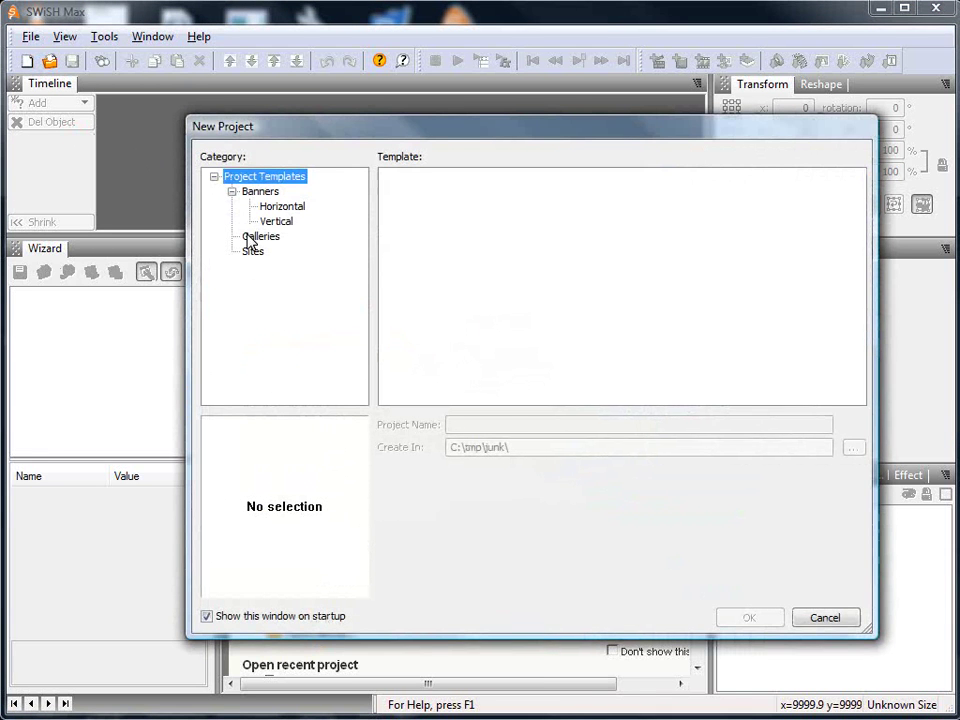
pyautogui.click(249, 238)
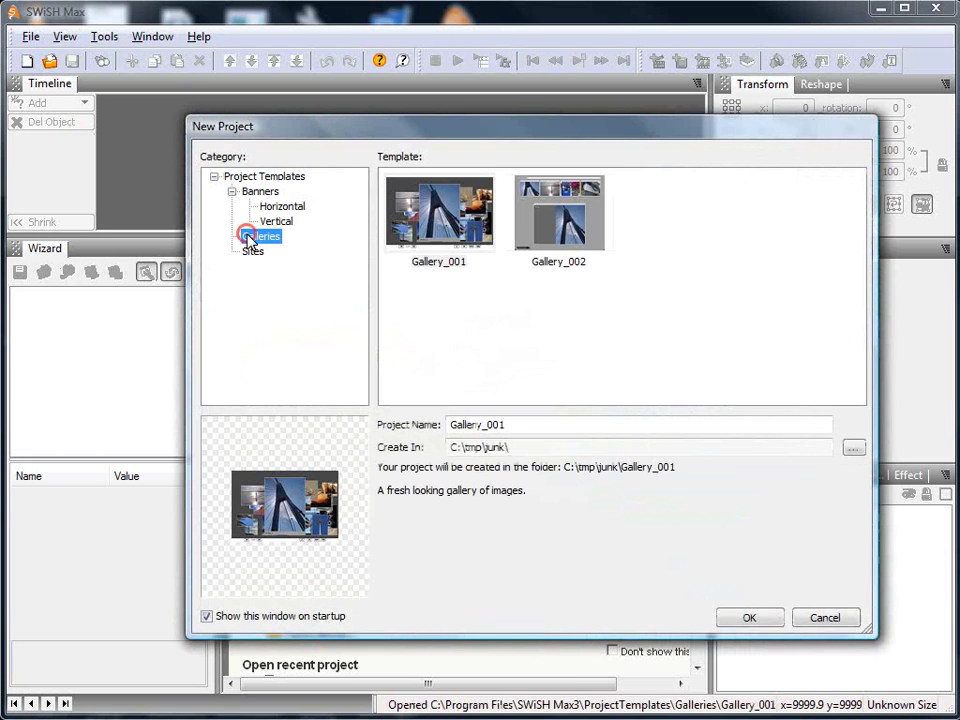
pyautogui.click(472, 240)
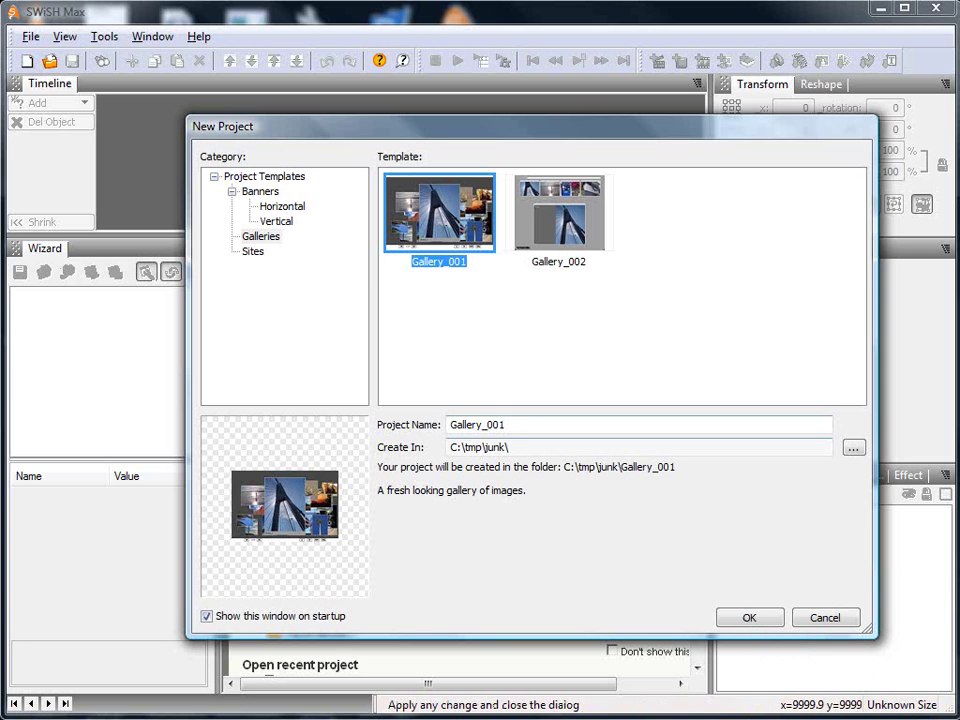
pyautogui.click(749, 622)
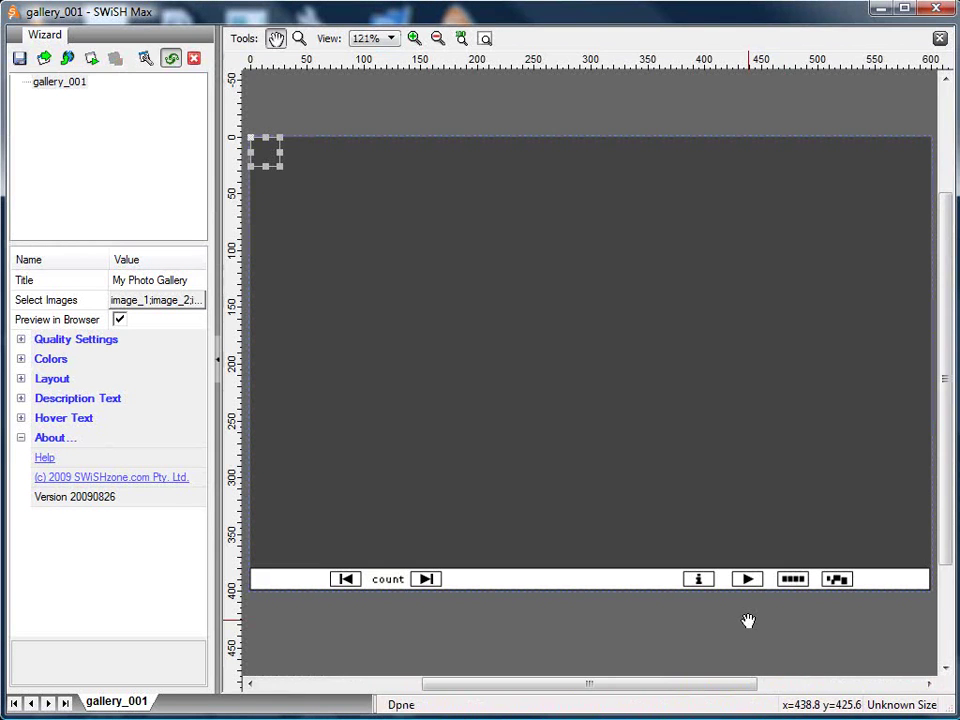
# Delete all the template's sample images from the Select Images list and bring up the Add file browser
pyautogui.click(134, 305)
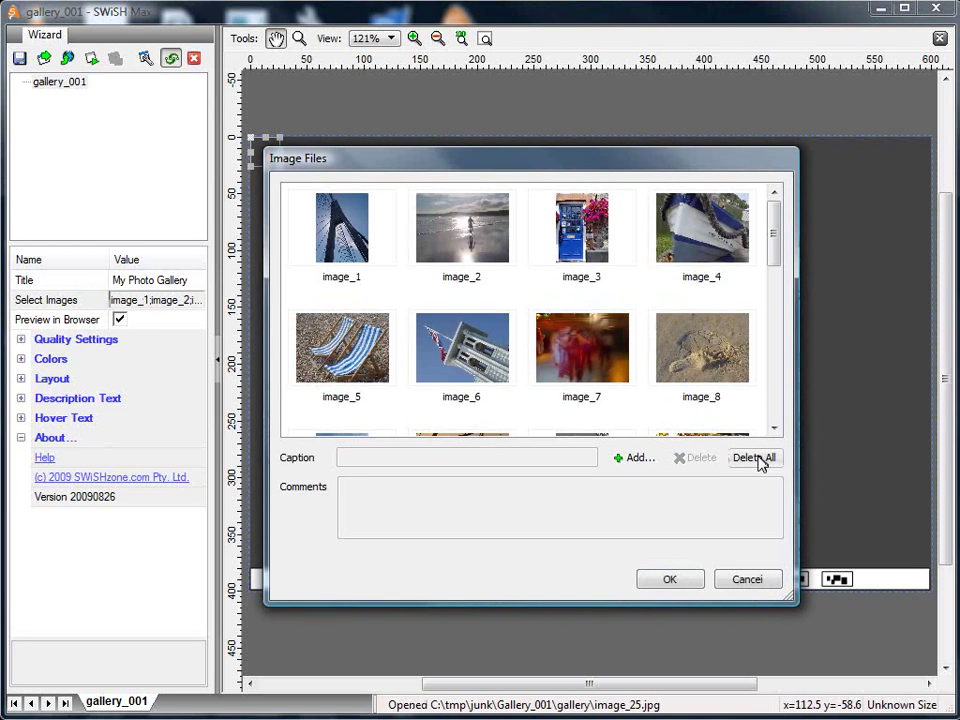
pyautogui.click(757, 460)
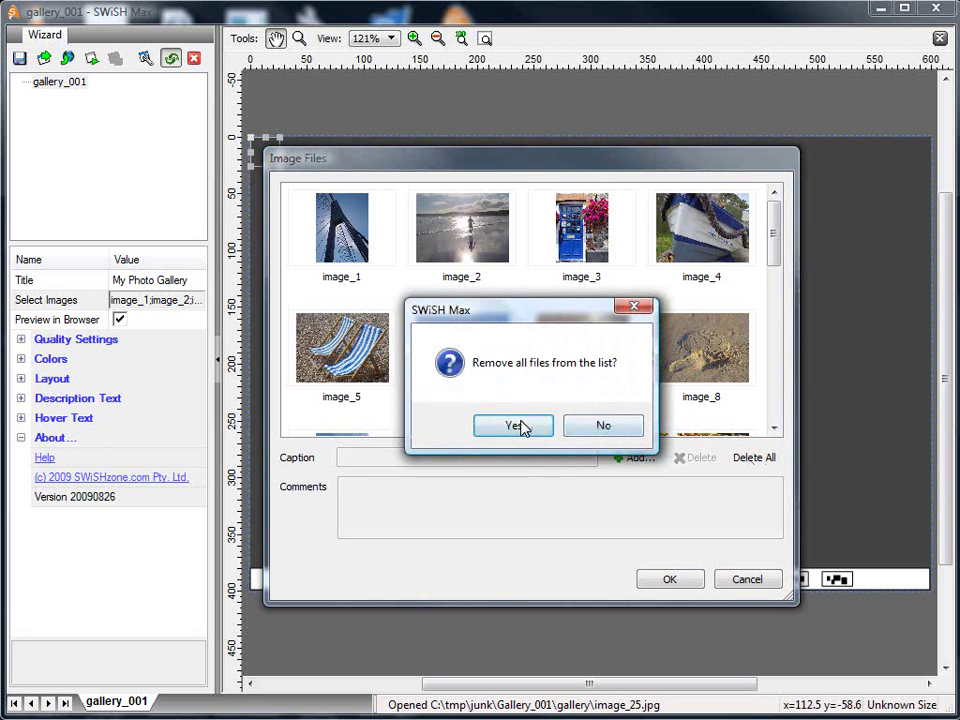
pyautogui.click(515, 426)
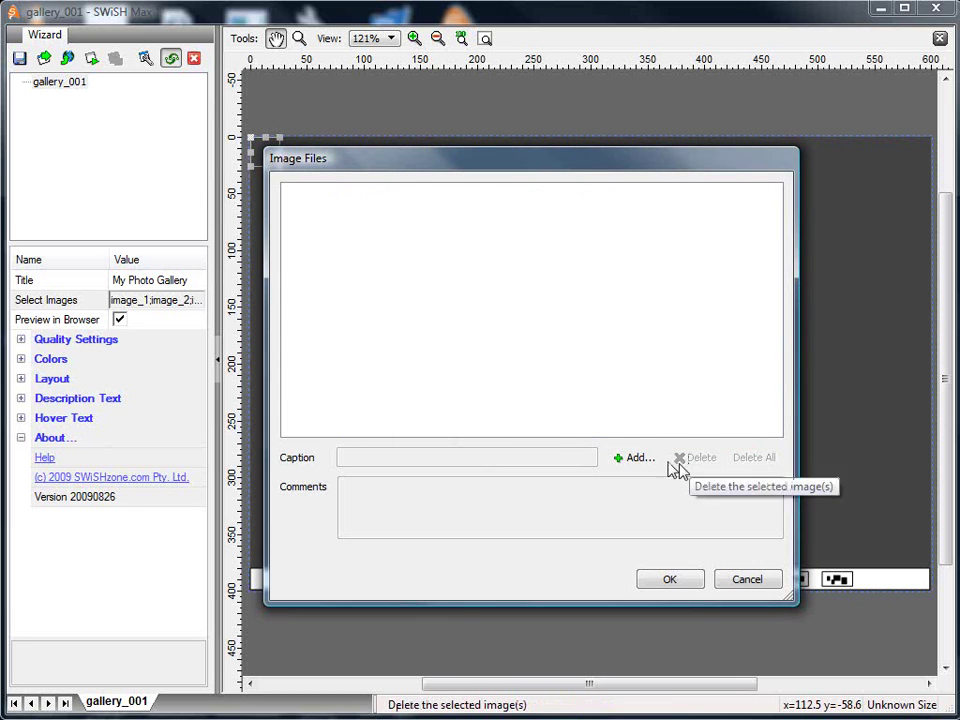
pyautogui.click(634, 457)
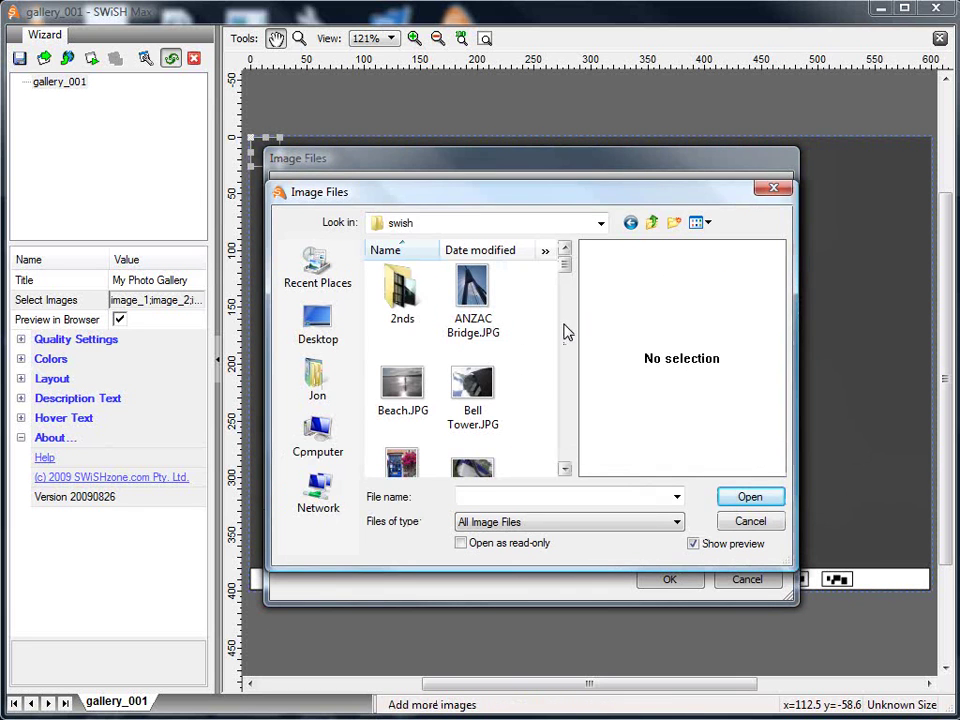
# Add the photos Ferry.JPG through Paddle.JPG from the swish folder to the gallery image list
pyautogui.moveTo(563, 268); pyautogui.dragTo(568, 300)
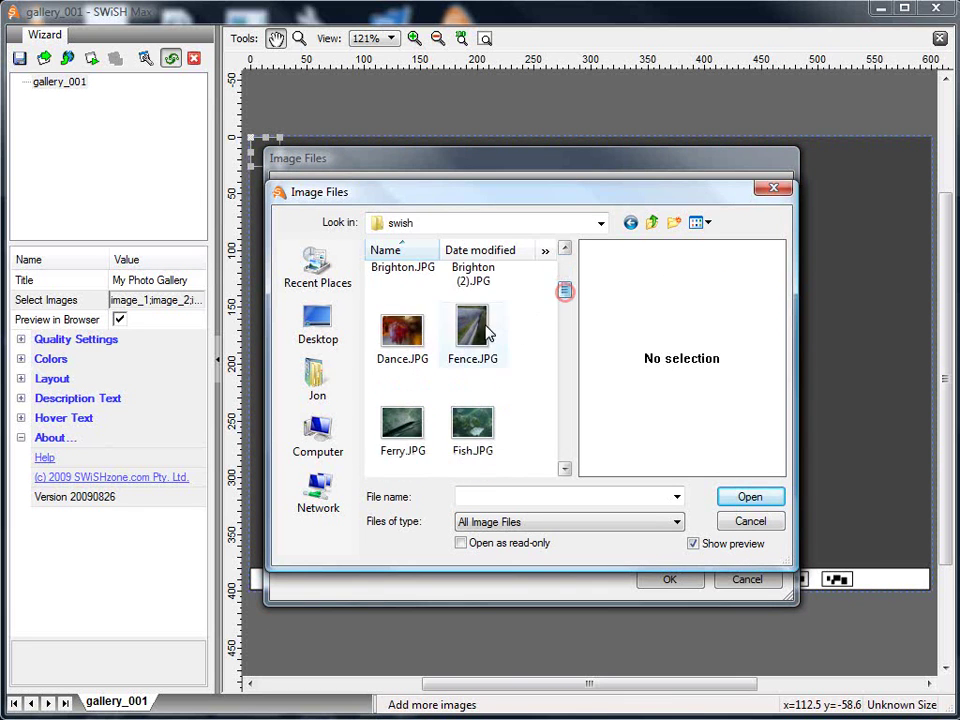
pyautogui.click(410, 428)
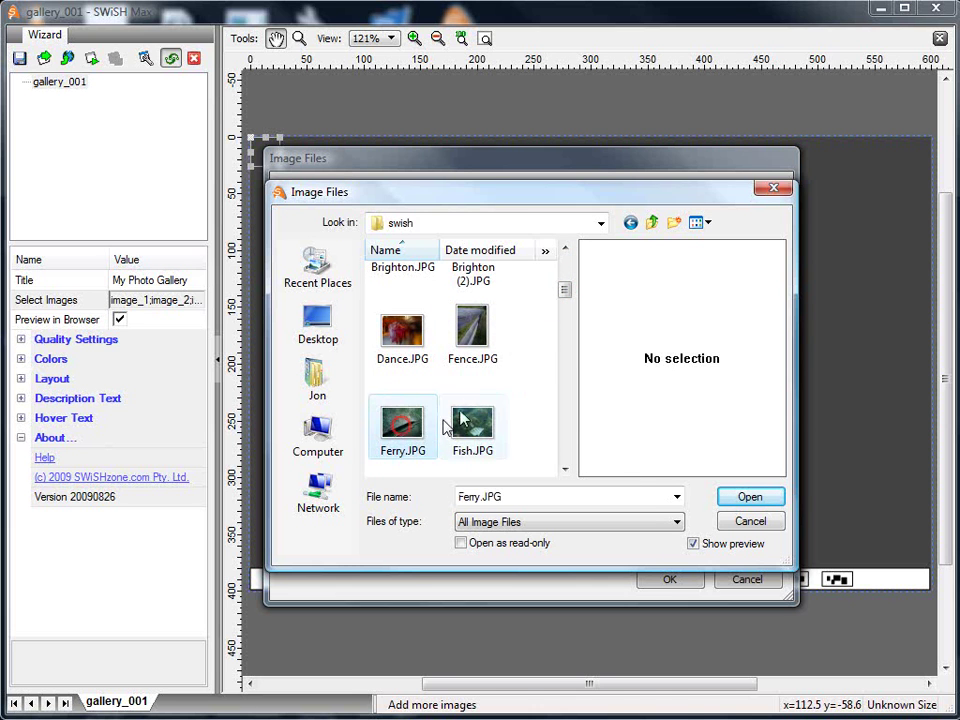
pyautogui.click(566, 292)
pyautogui.moveTo(566, 292); pyautogui.dragTo(566, 324)
pyautogui.keyDown('shift'); pyautogui.click(489, 391); pyautogui.keyUp('shift')
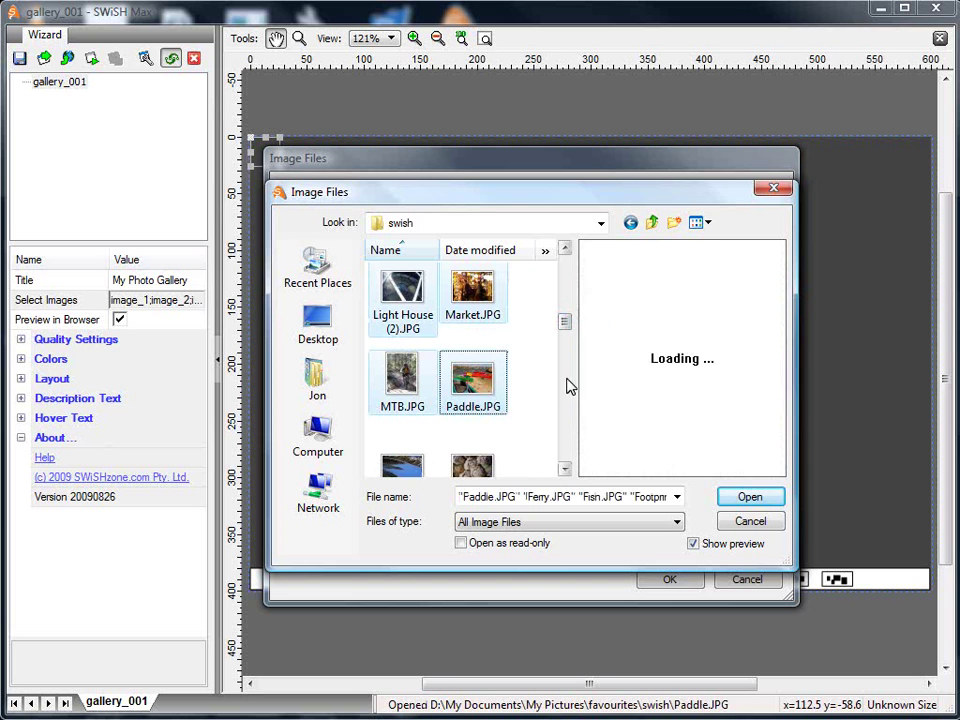
pyautogui.click(750, 497)
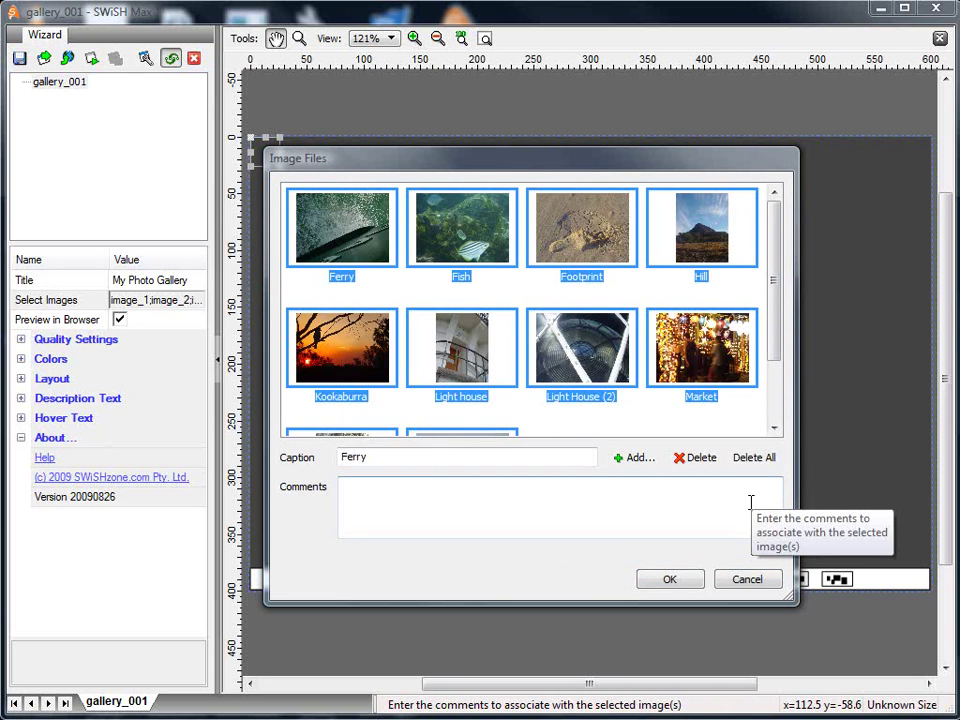
pyautogui.click(670, 578)
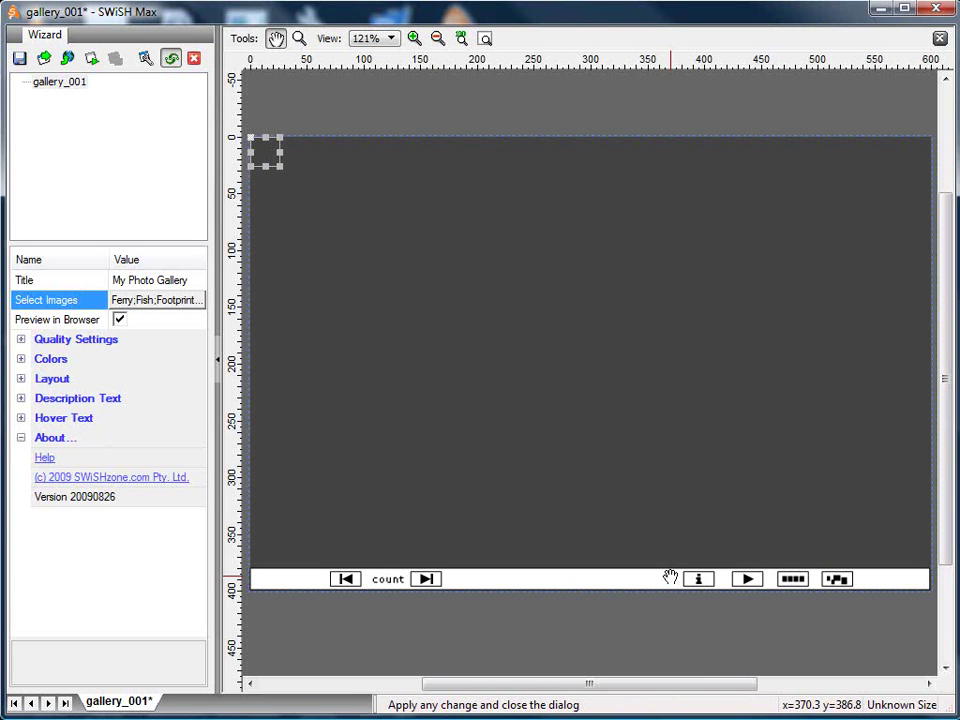
pyautogui.click(92, 59)
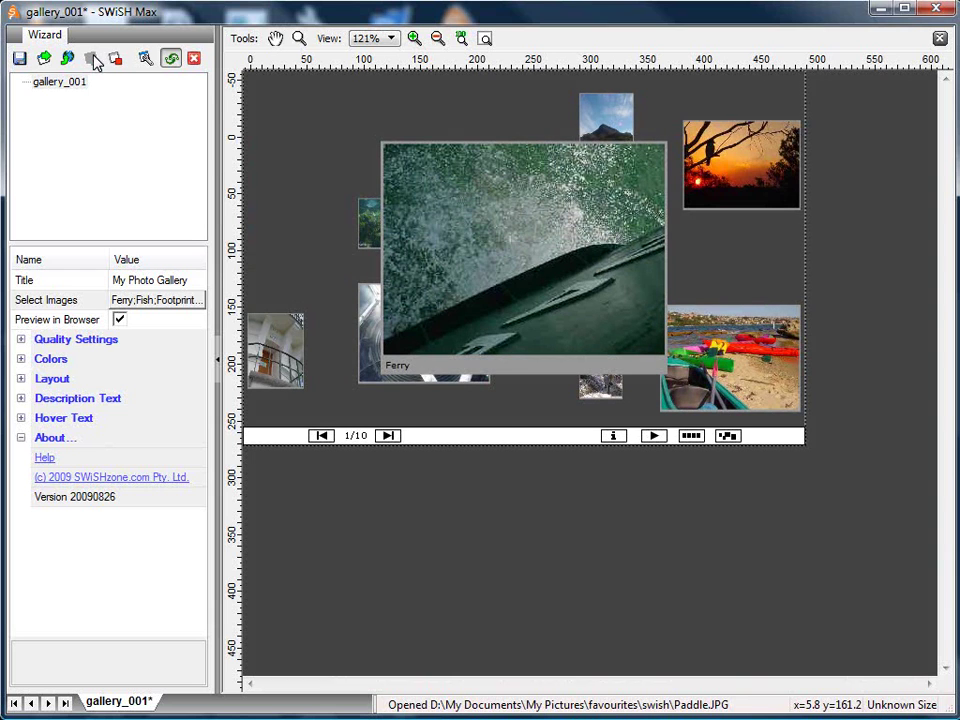
pyautogui.click(114, 60)
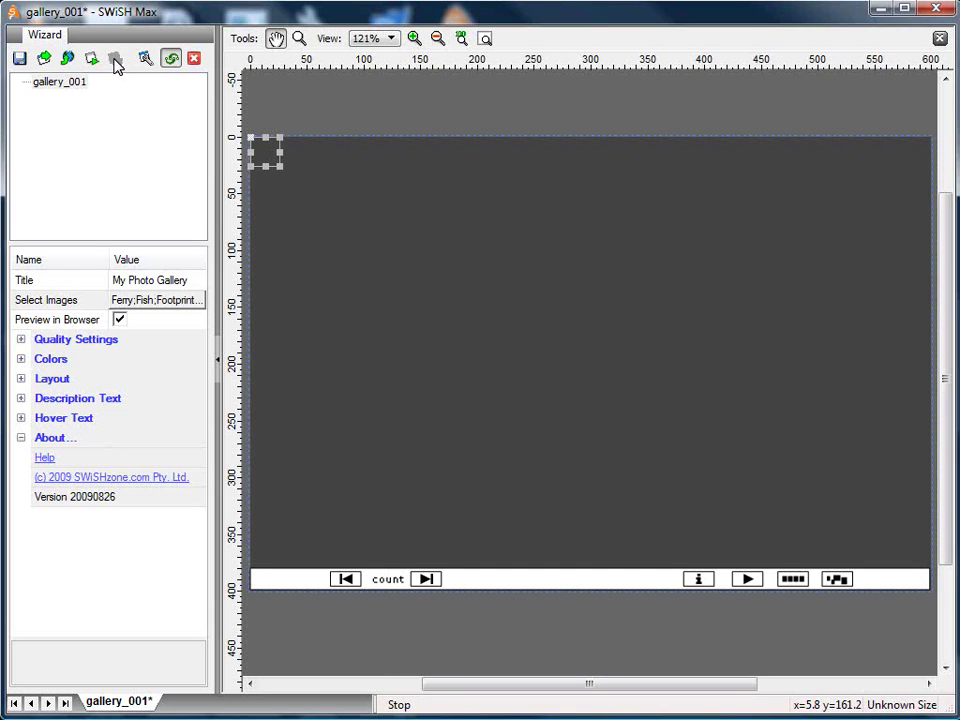
# Set the gallery background to yellow and the control bar to dark yellow
pyautogui.click(21, 358)
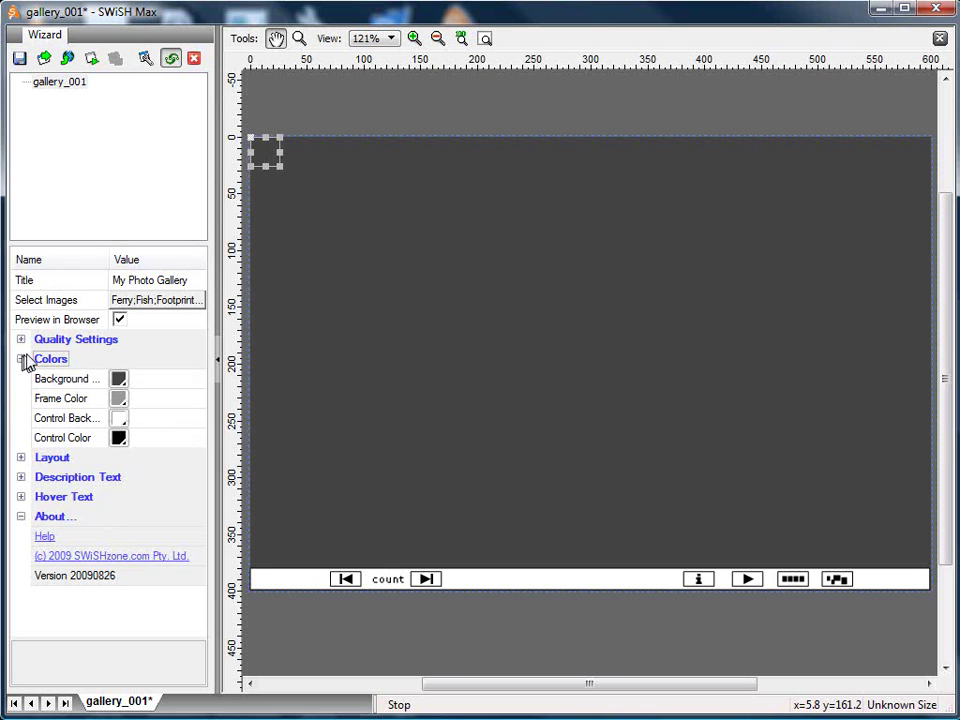
pyautogui.click(120, 383)
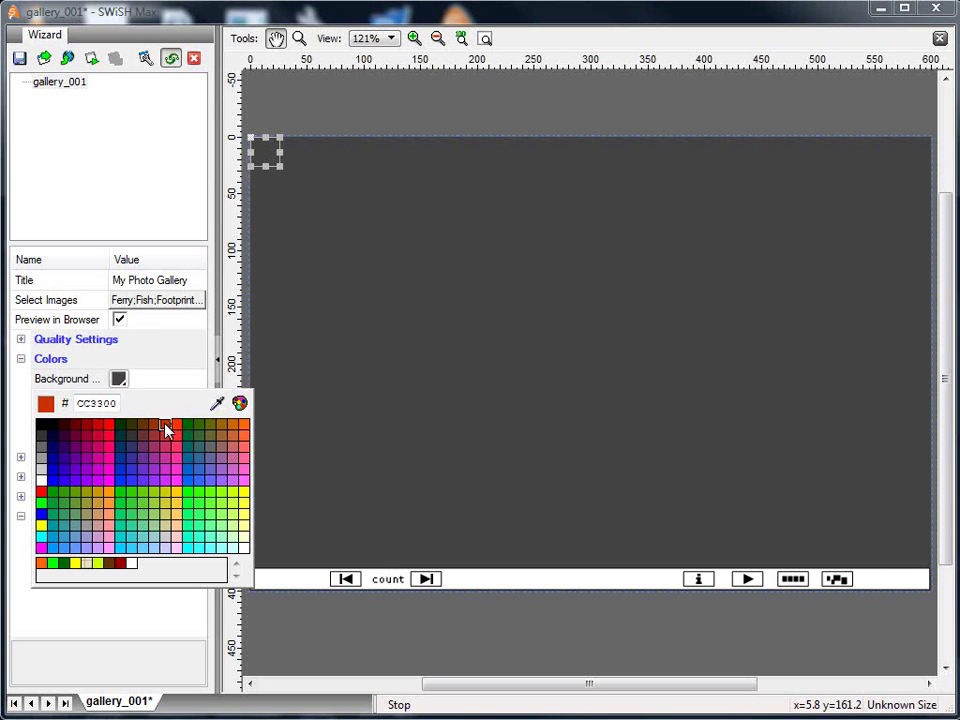
pyautogui.click(175, 497)
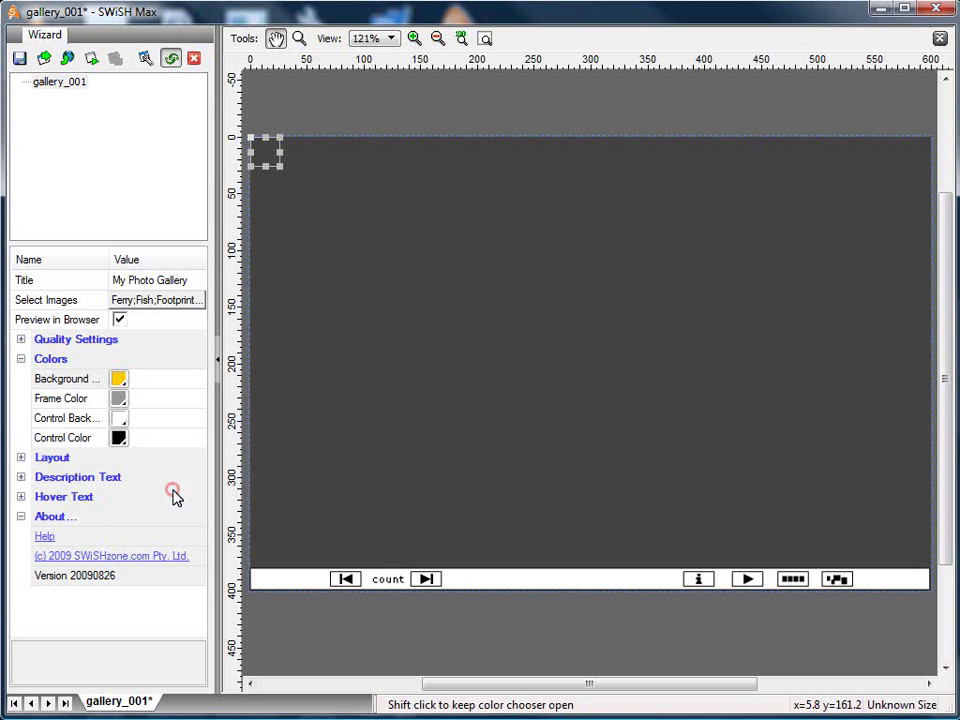
pyautogui.click(118, 419)
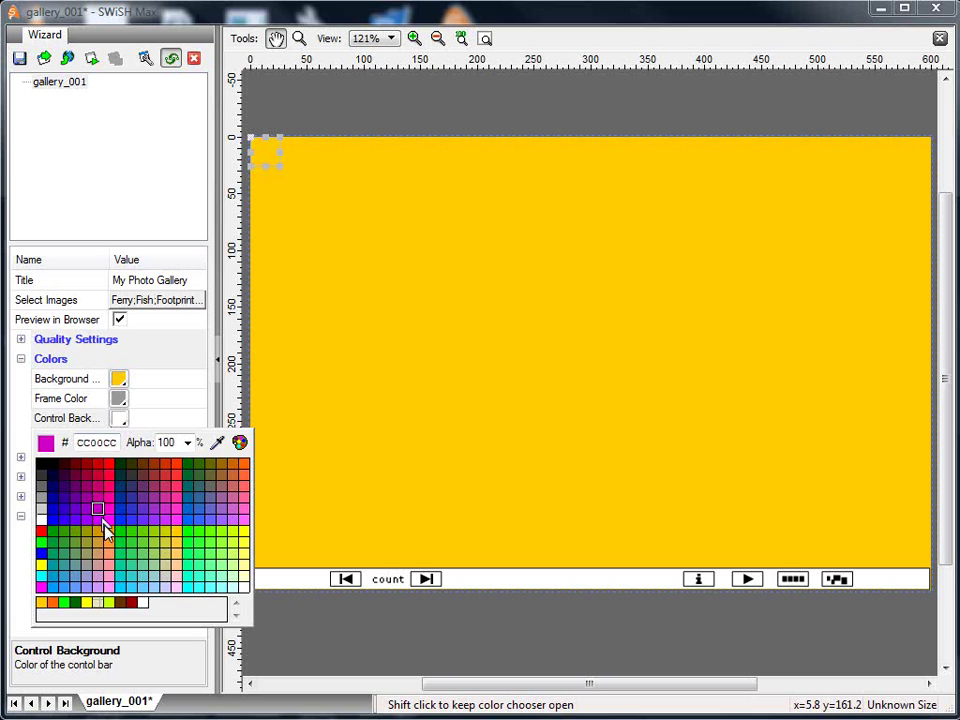
pyautogui.click(100, 536)
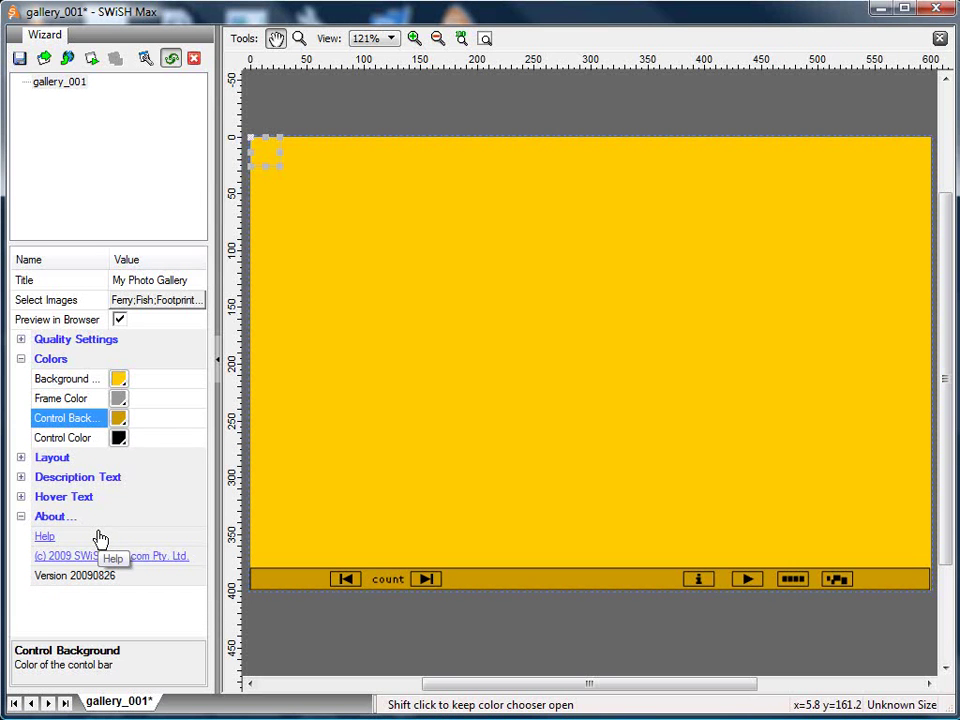
# Make the control icons and the picture frames white
pyautogui.click(116, 444)
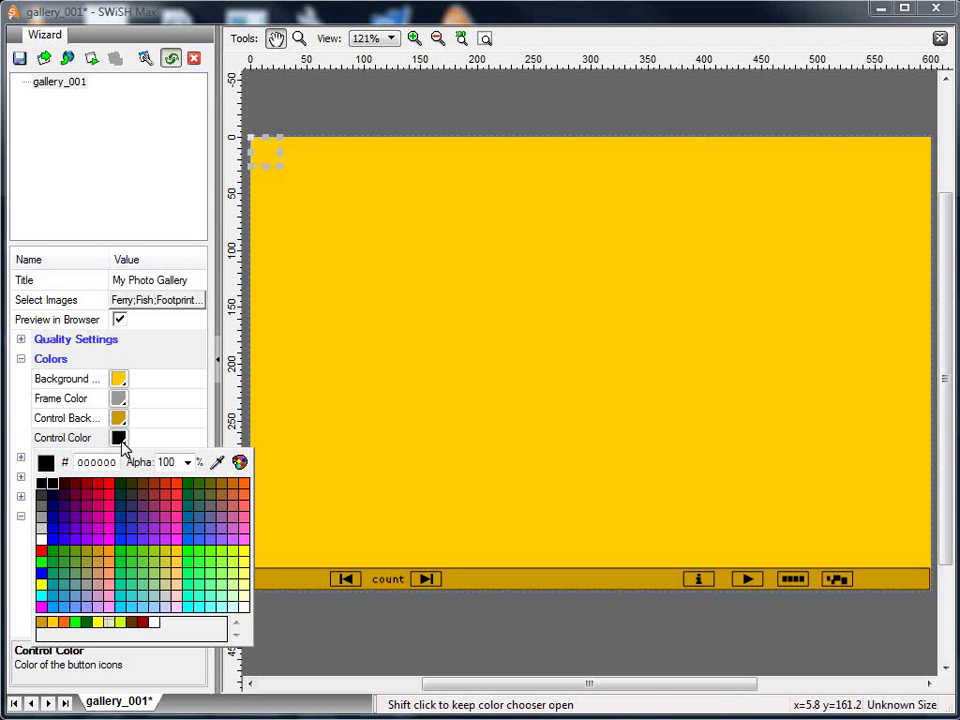
pyautogui.click(41, 541)
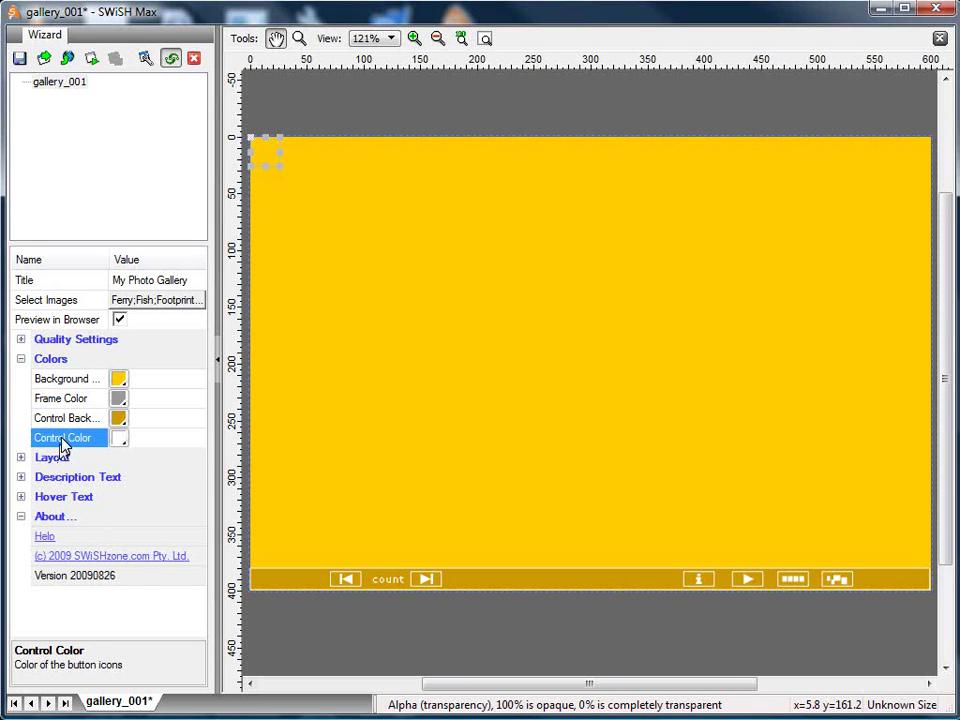
pyautogui.click(118, 400)
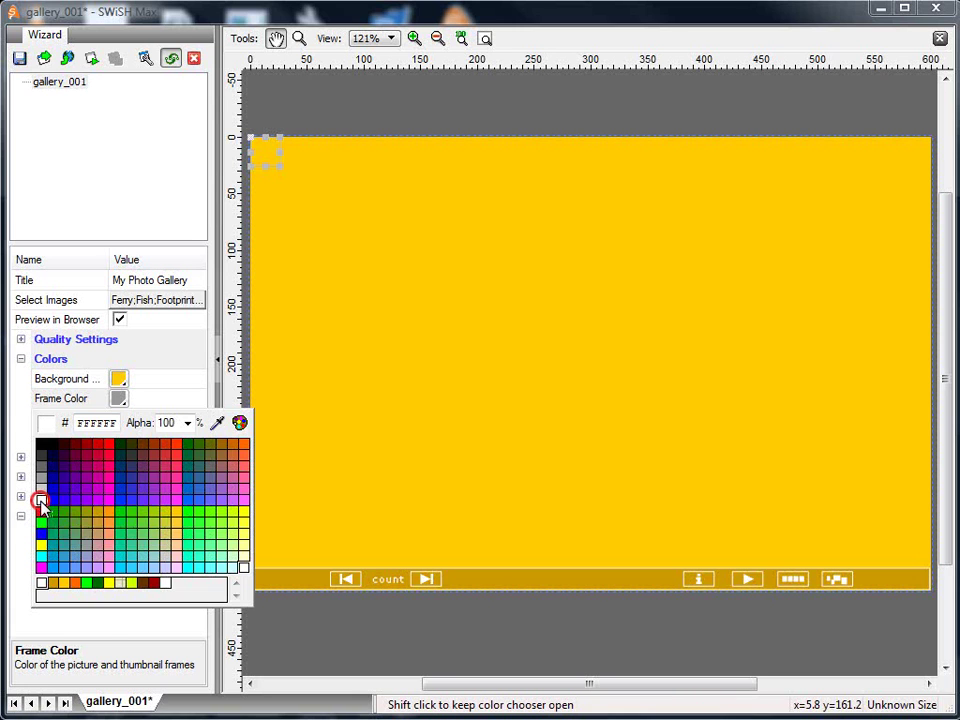
pyautogui.click(41, 501)
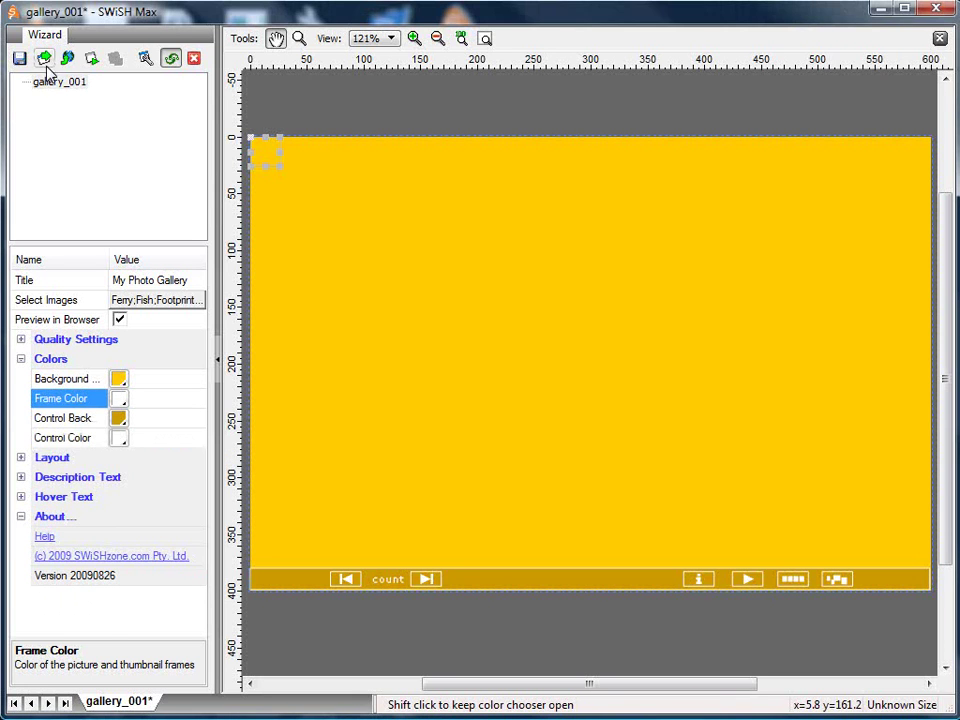
pyautogui.click(91, 60)
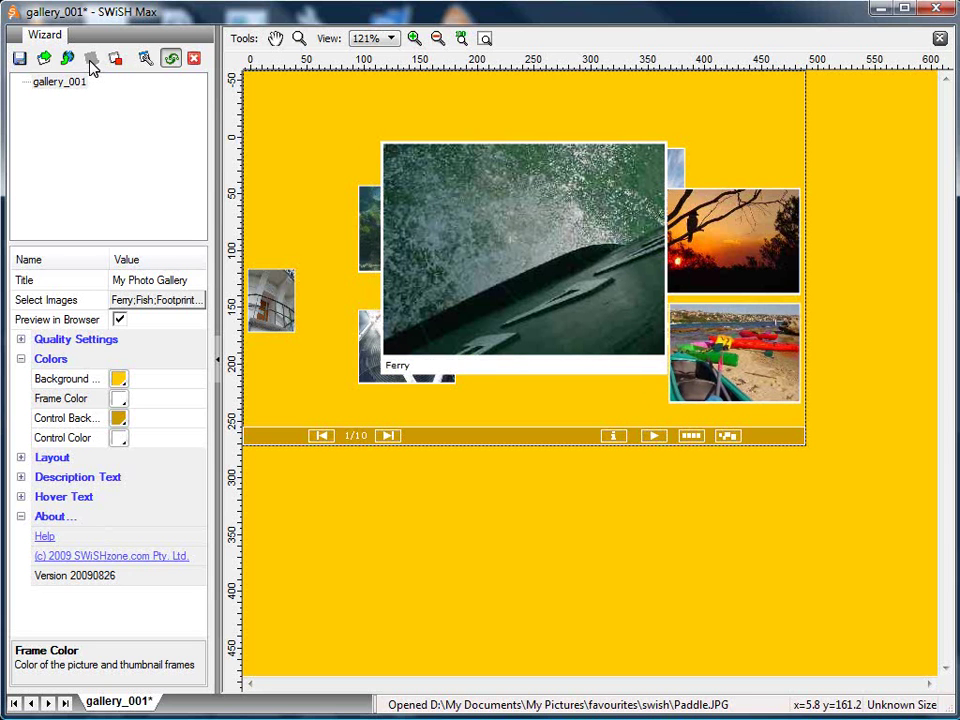
pyautogui.click(700, 330)
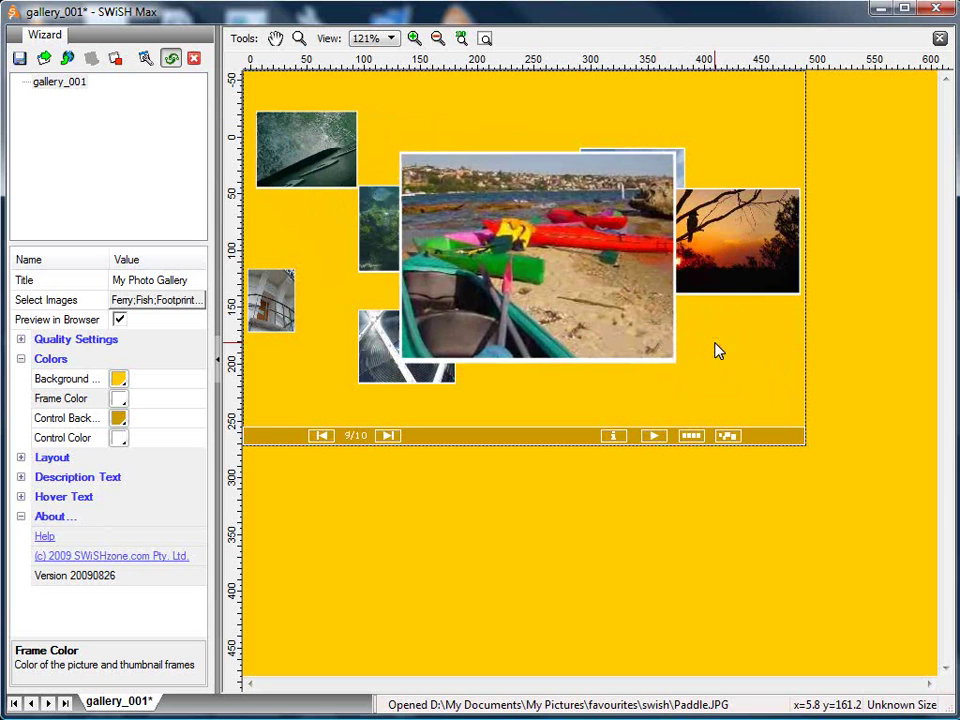
pyautogui.click(766, 264)
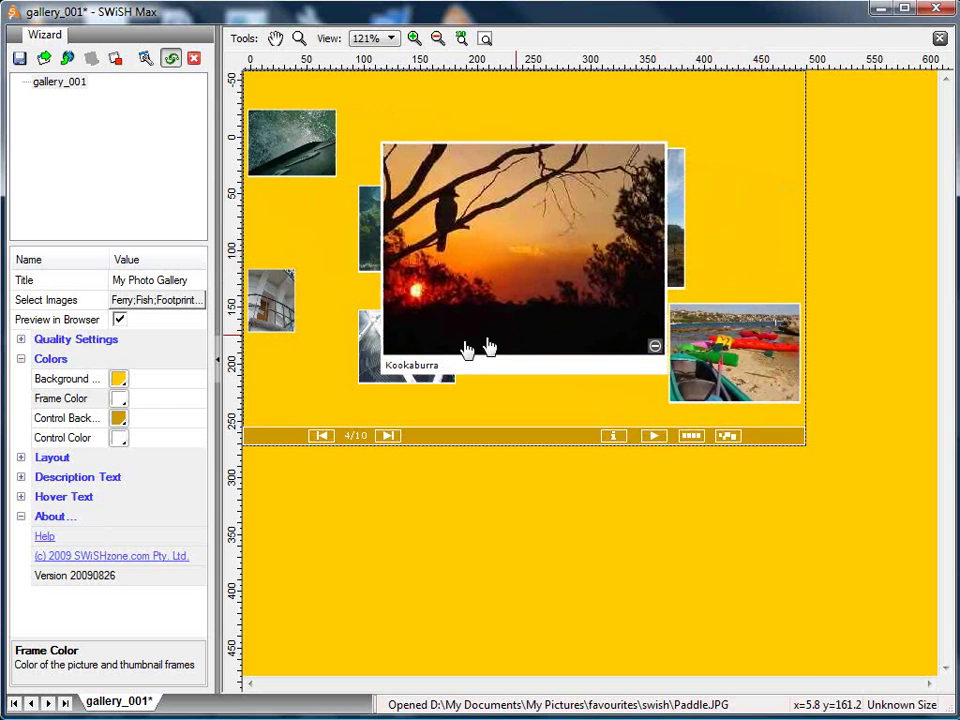
pyautogui.click(378, 350)
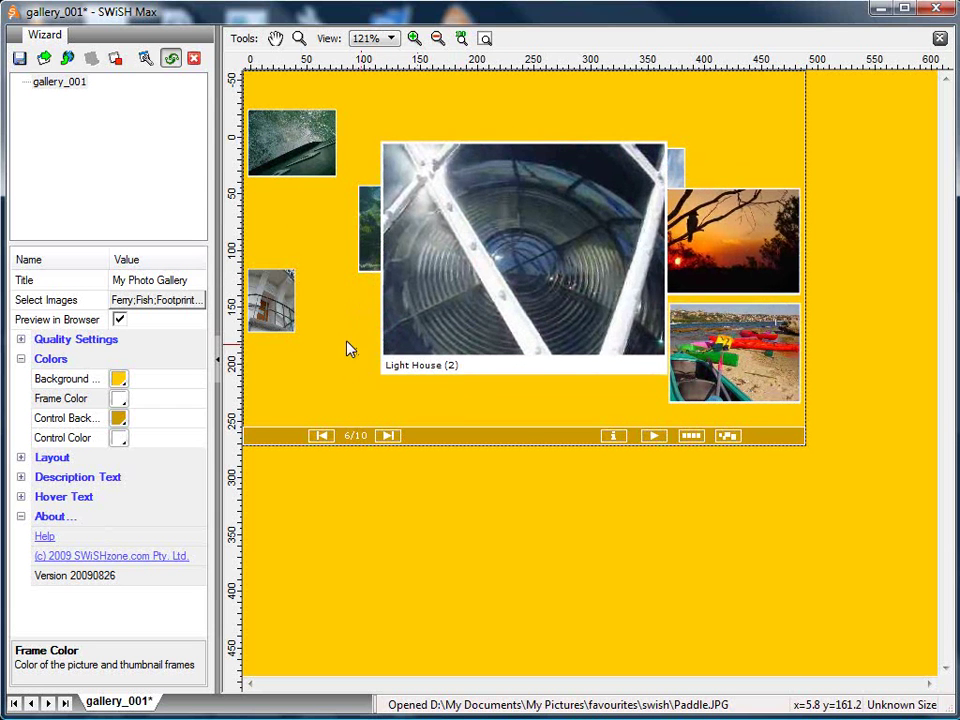
pyautogui.click(270, 316)
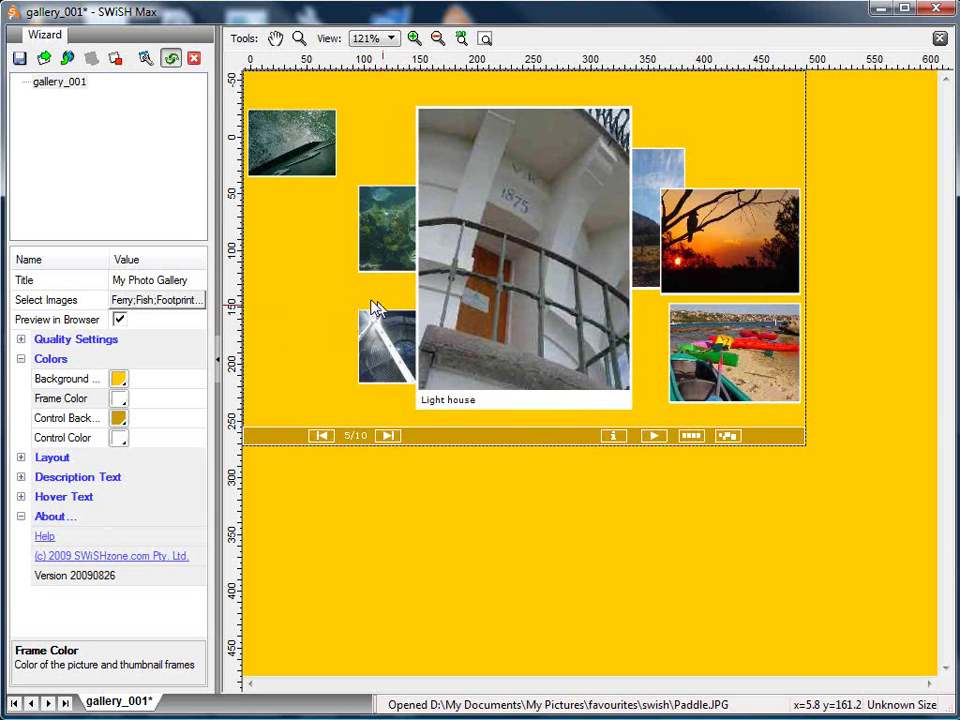
pyautogui.click(119, 60)
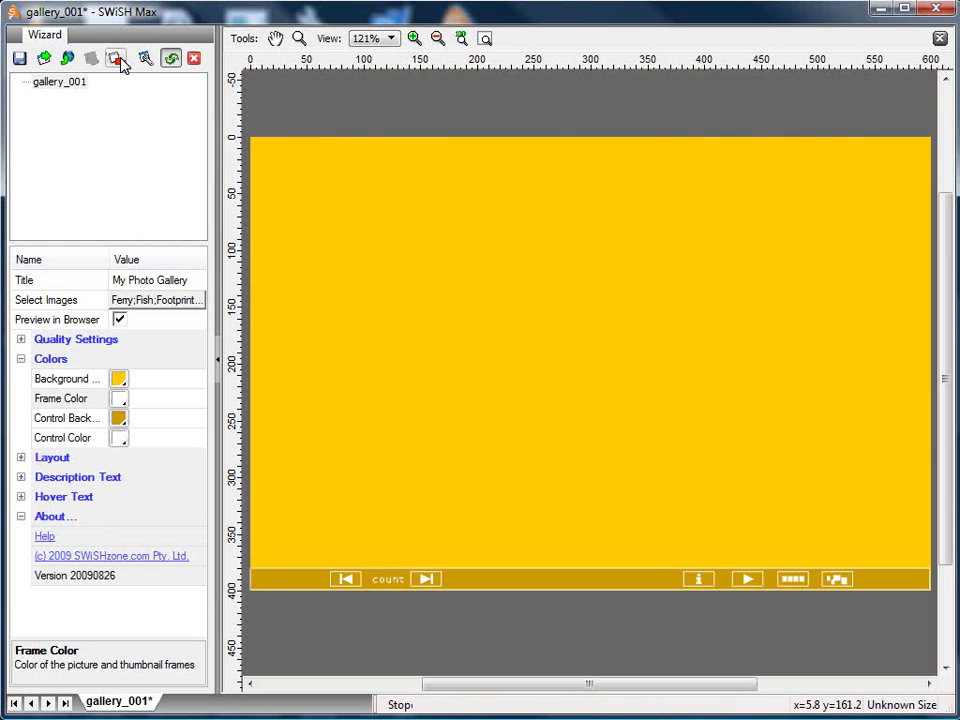
# Replace the gallery title 'My Photo Gallery' with 'My Gallery' in the Wizard properties
pyautogui.click(195, 280)
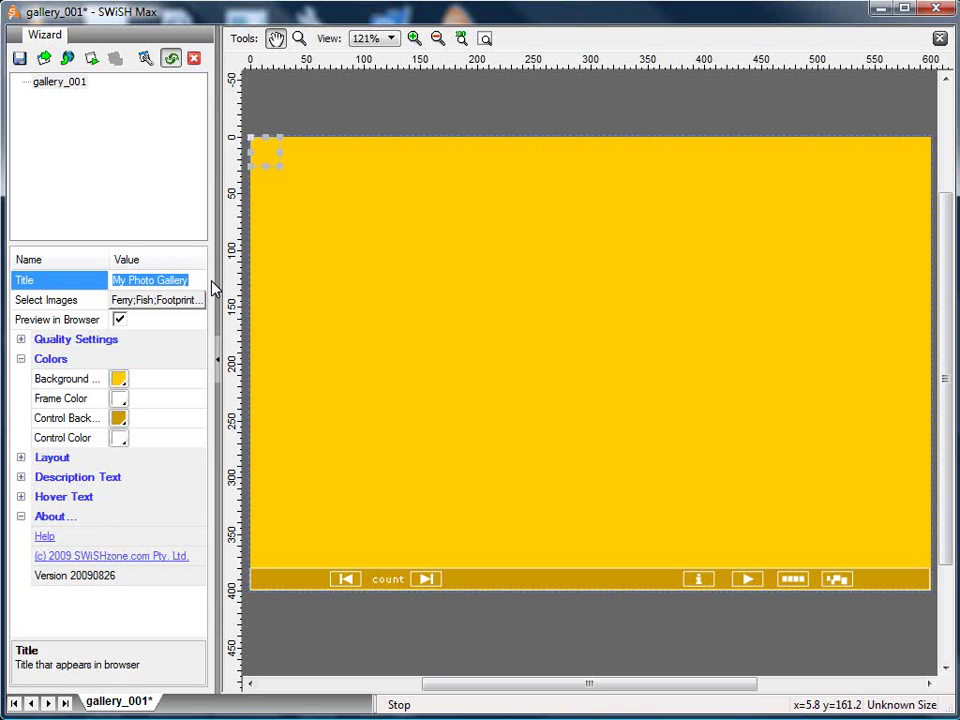
pyautogui.write('My ')
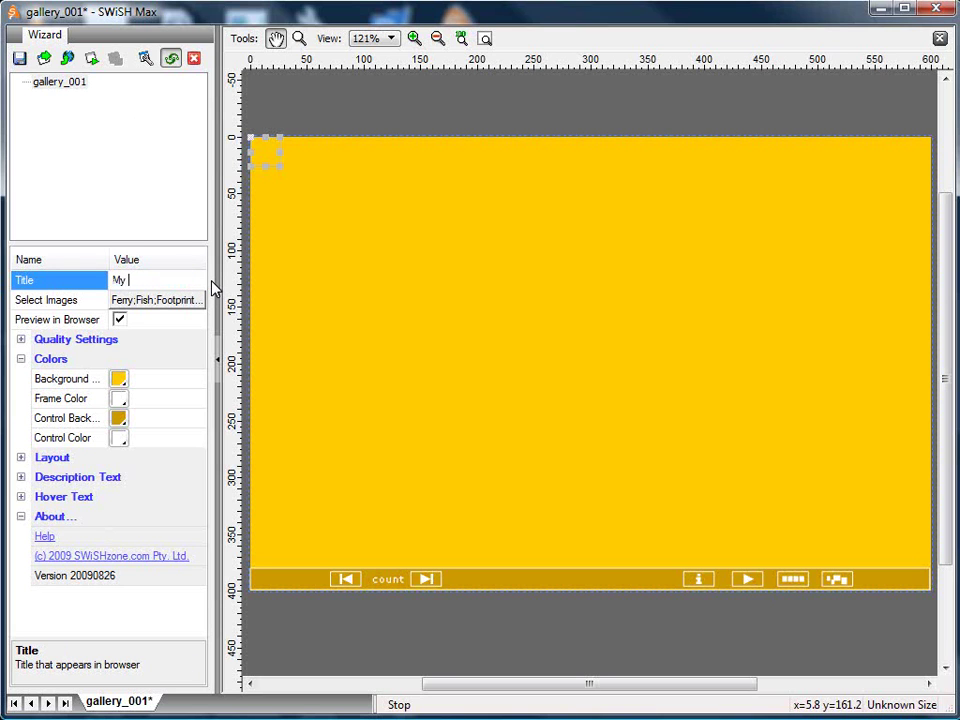
pyautogui.write('Gallery')
pyautogui.click(45, 60)
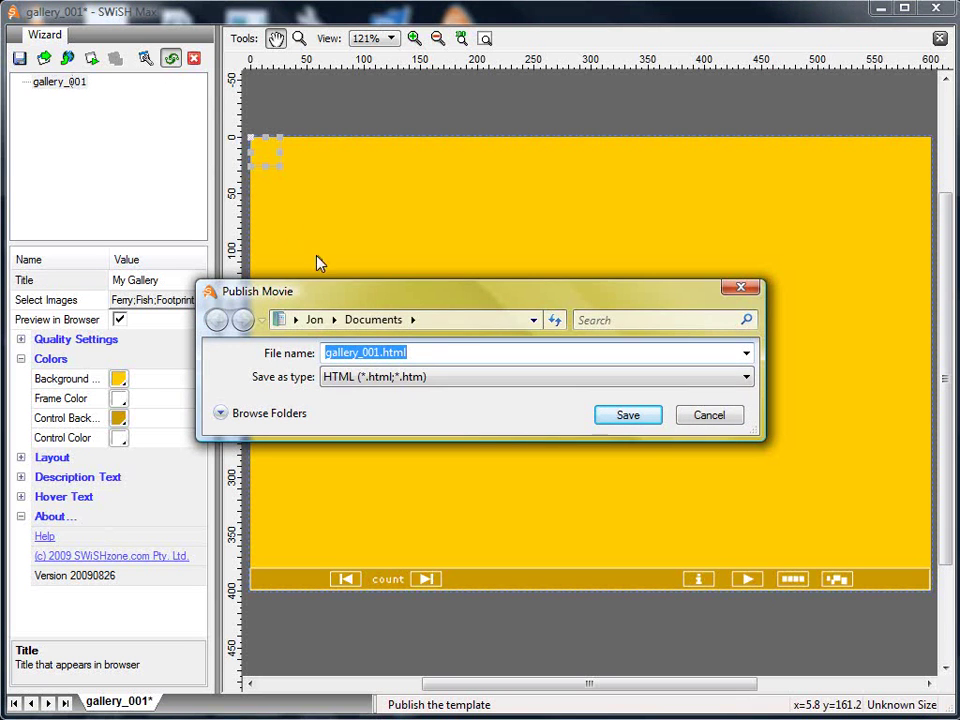
# Save the published page as gallery_001.html
pyautogui.click(624, 416)
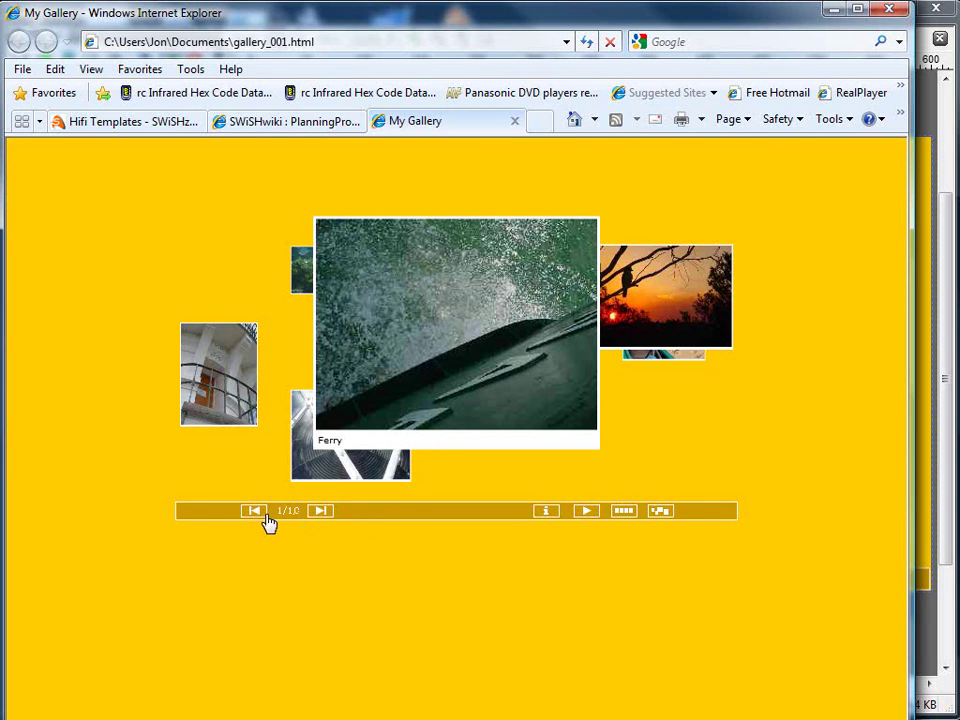
# Step back and forward through photos, run and stop the slideshow, then close all browser tabs
pyautogui.click(252, 512)
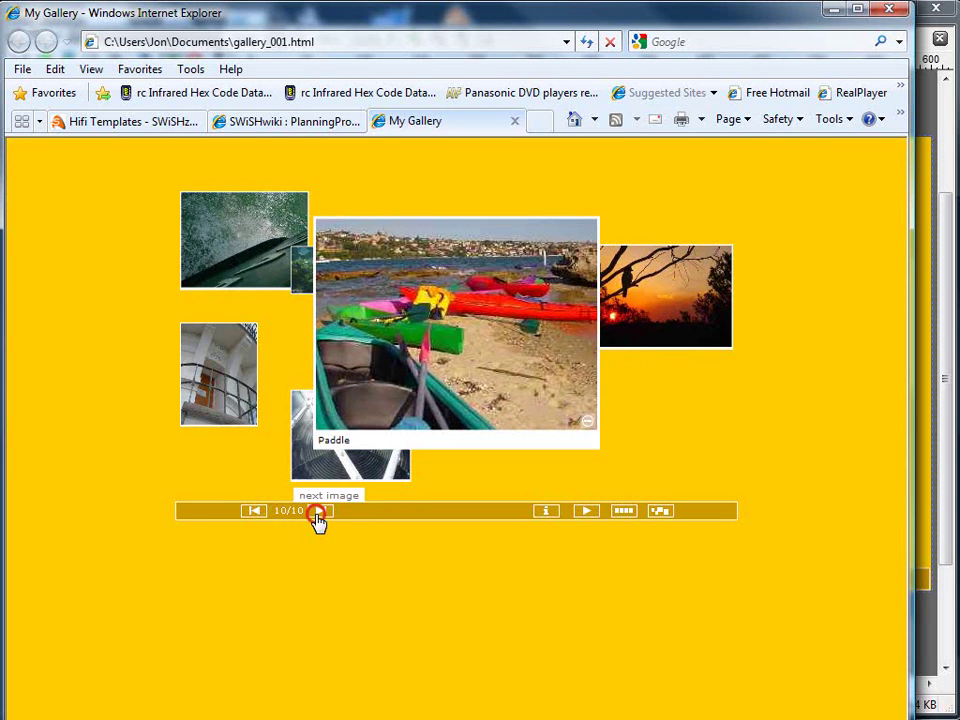
pyautogui.click(316, 512)
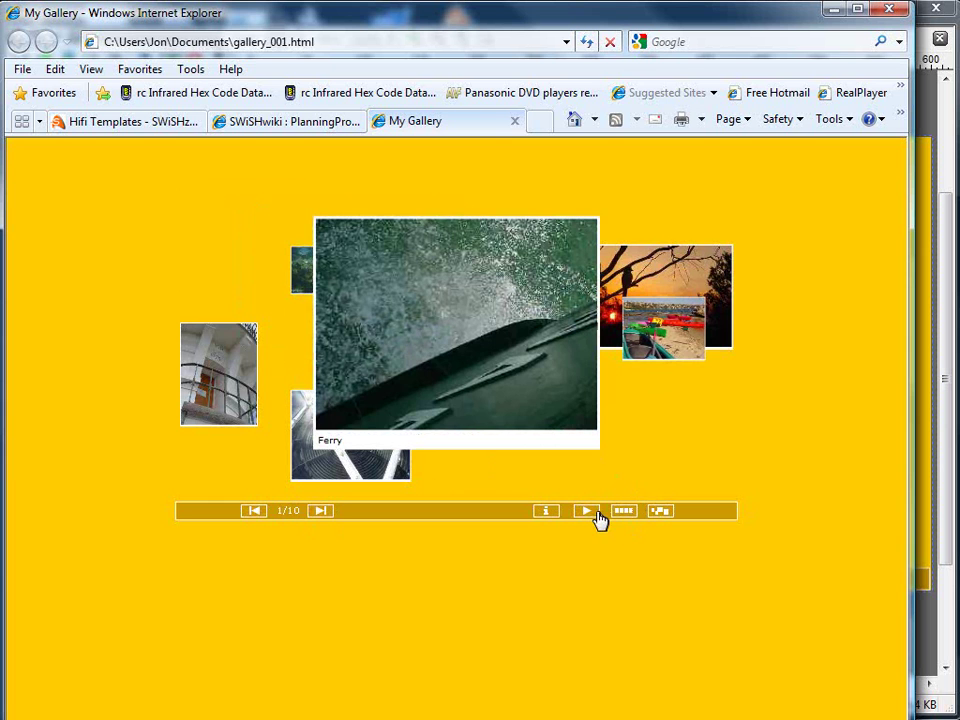
pyautogui.click(589, 516)
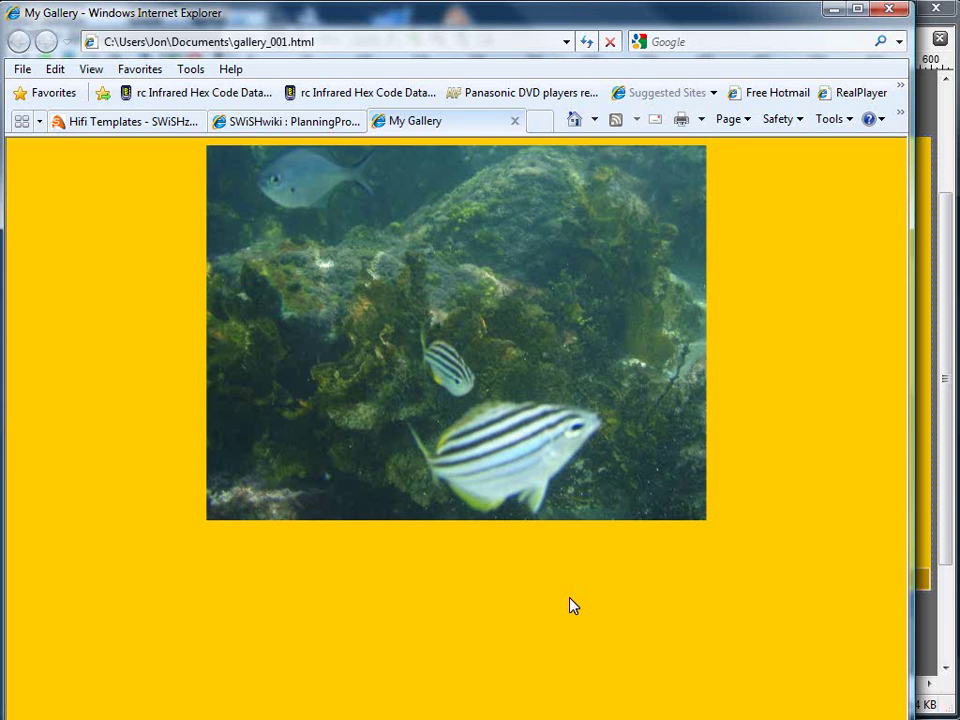
pyautogui.click(566, 407)
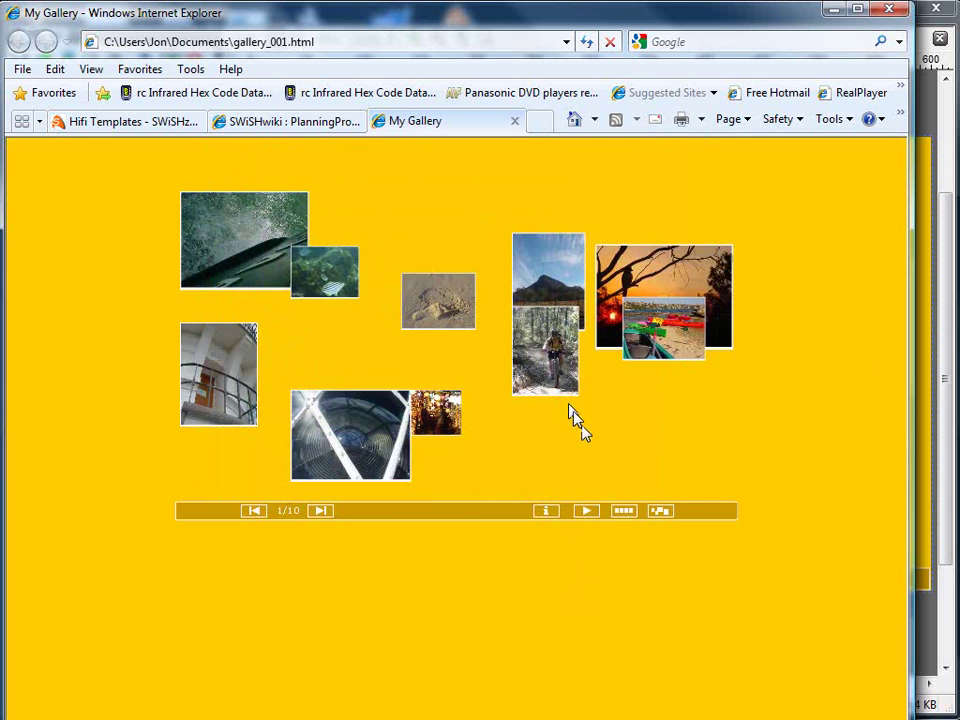
pyautogui.click(889, 9)
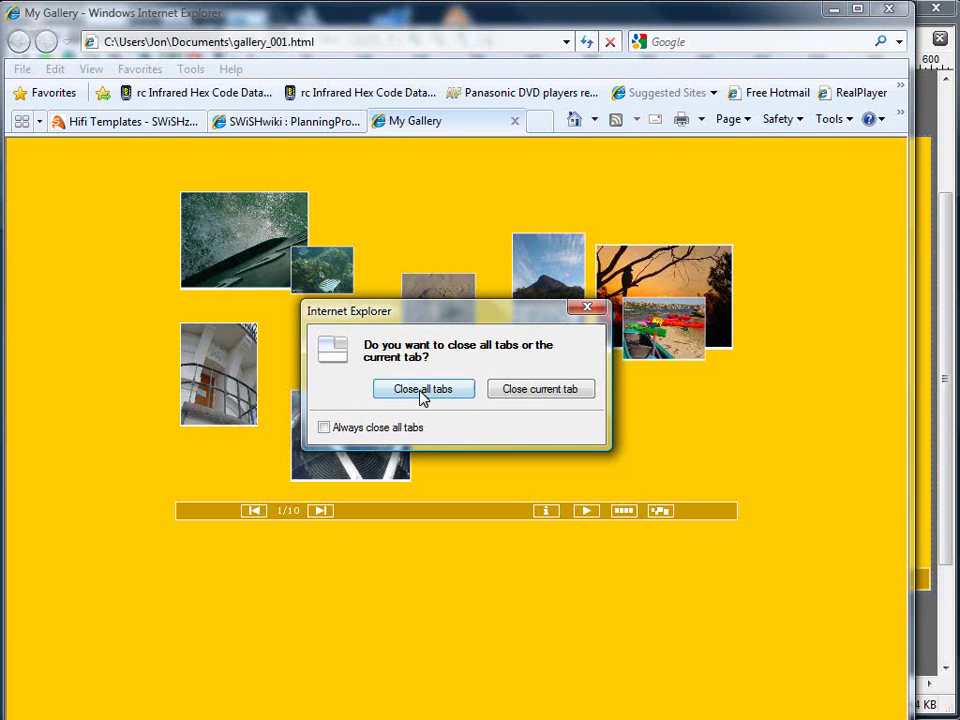
pyautogui.click(423, 397)
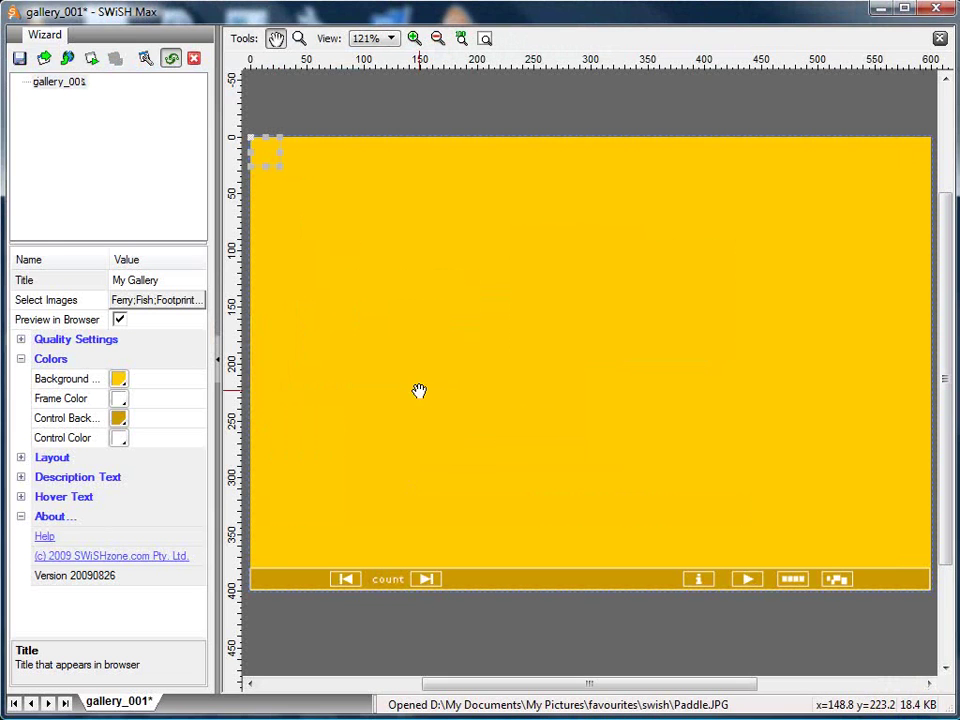
# Open SWiSH FTP listing gallery_001.html, gallery_001.swf and the gallery images
pyautogui.click(61, 62)
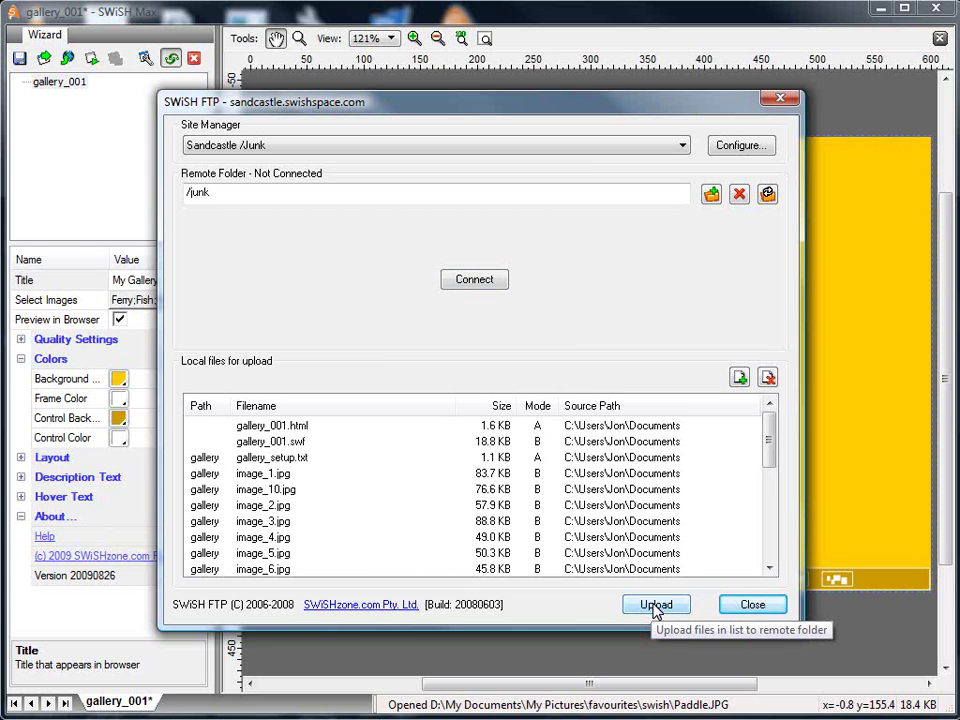
# Upload the gallery files to /junk on sandcastle.swishspace.com, then close SWiSH FTP
pyautogui.click(656, 606)
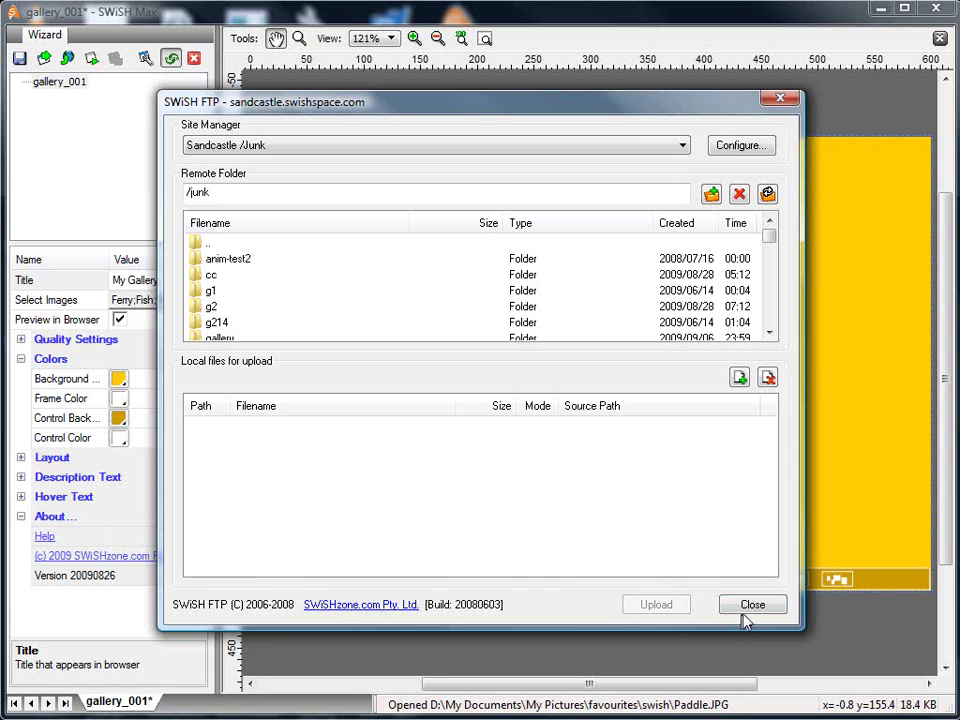
pyautogui.click(752, 605)
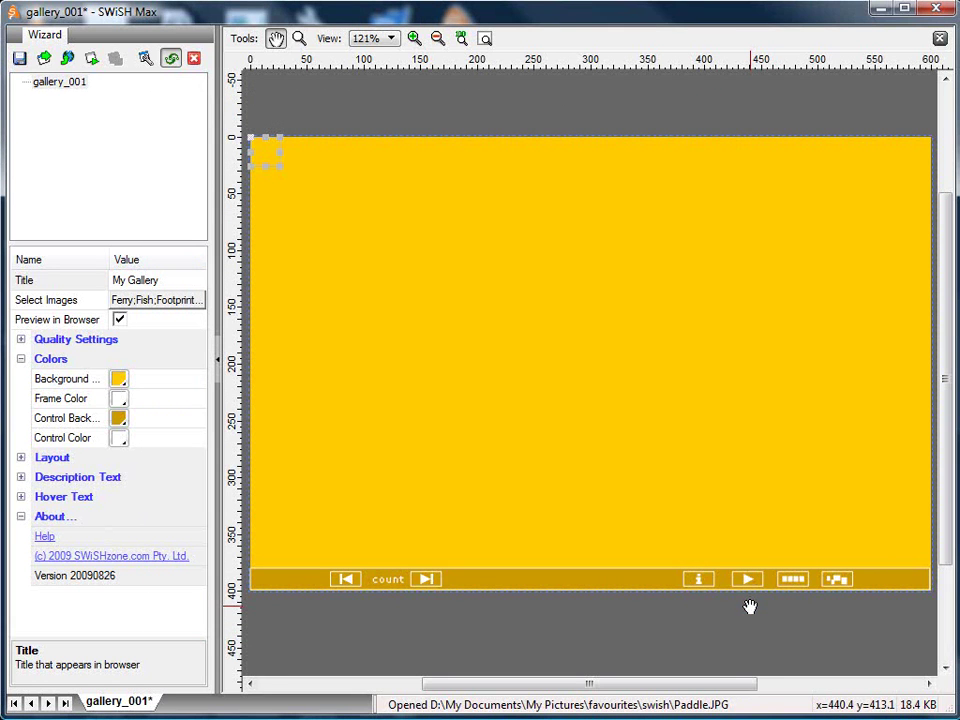